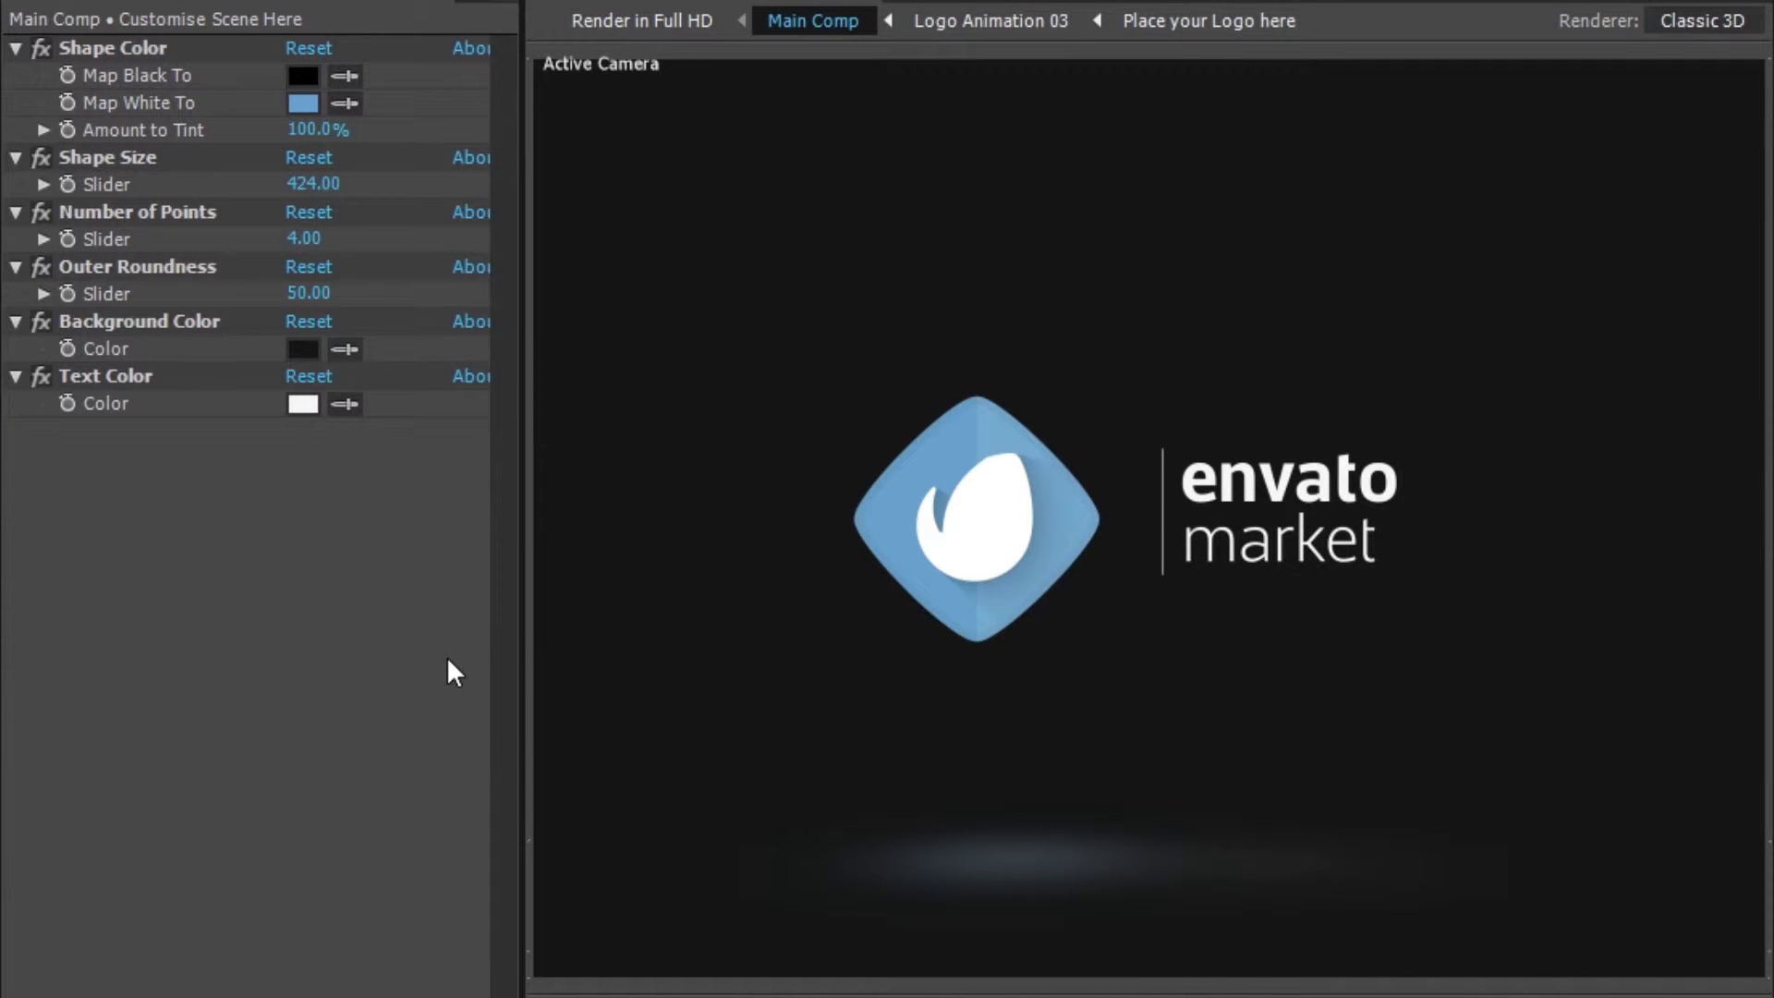
Shift the logo shape's Map White To colour to mint and raise Shape Size from 424 to 442
click(304, 102)
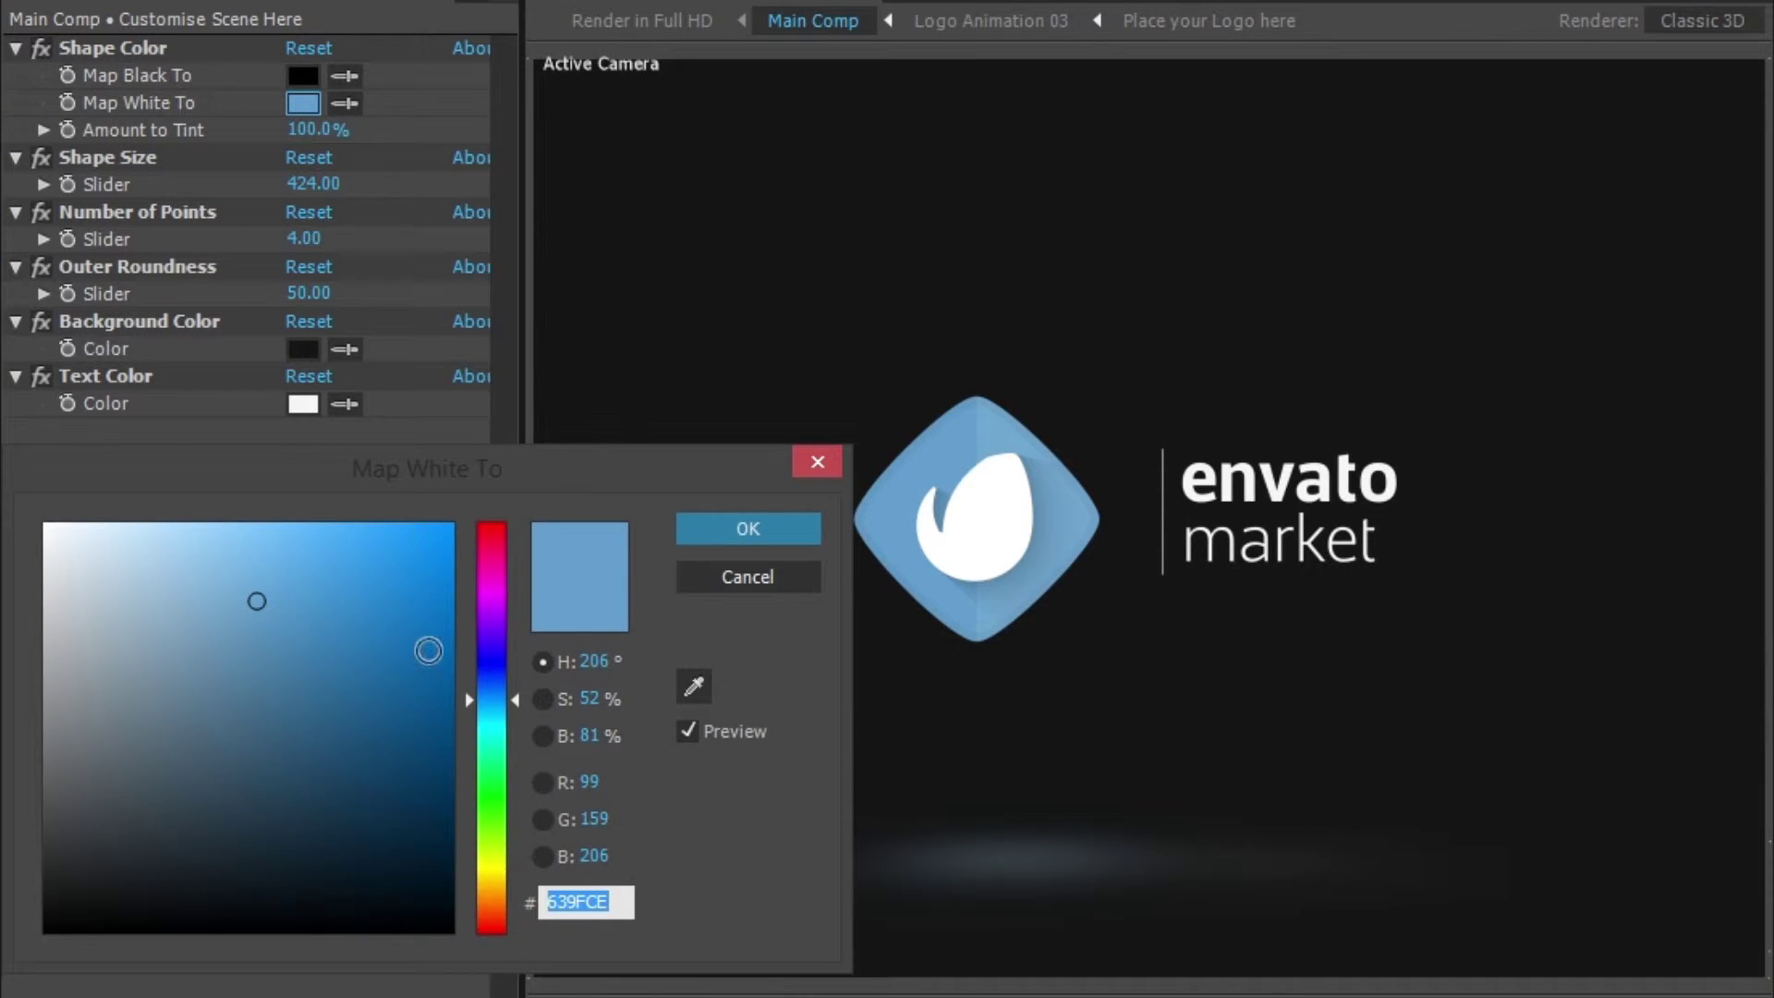
drag(491, 701, 492, 741)
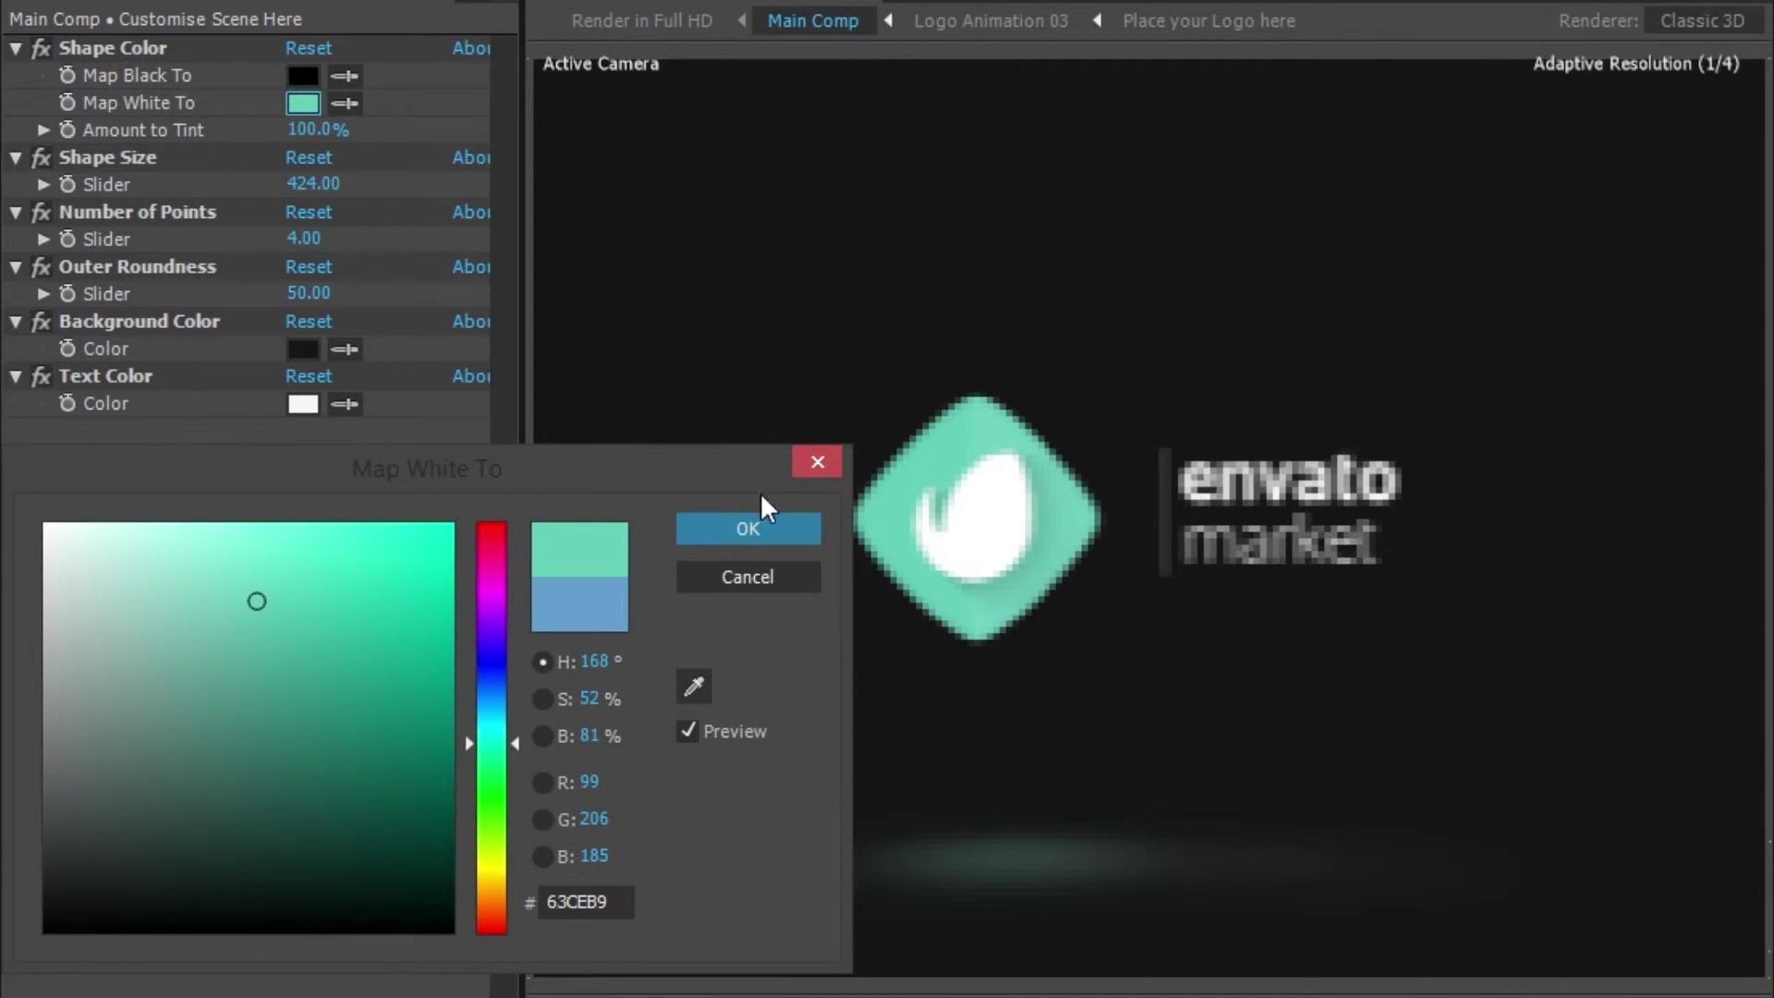
click(762, 528)
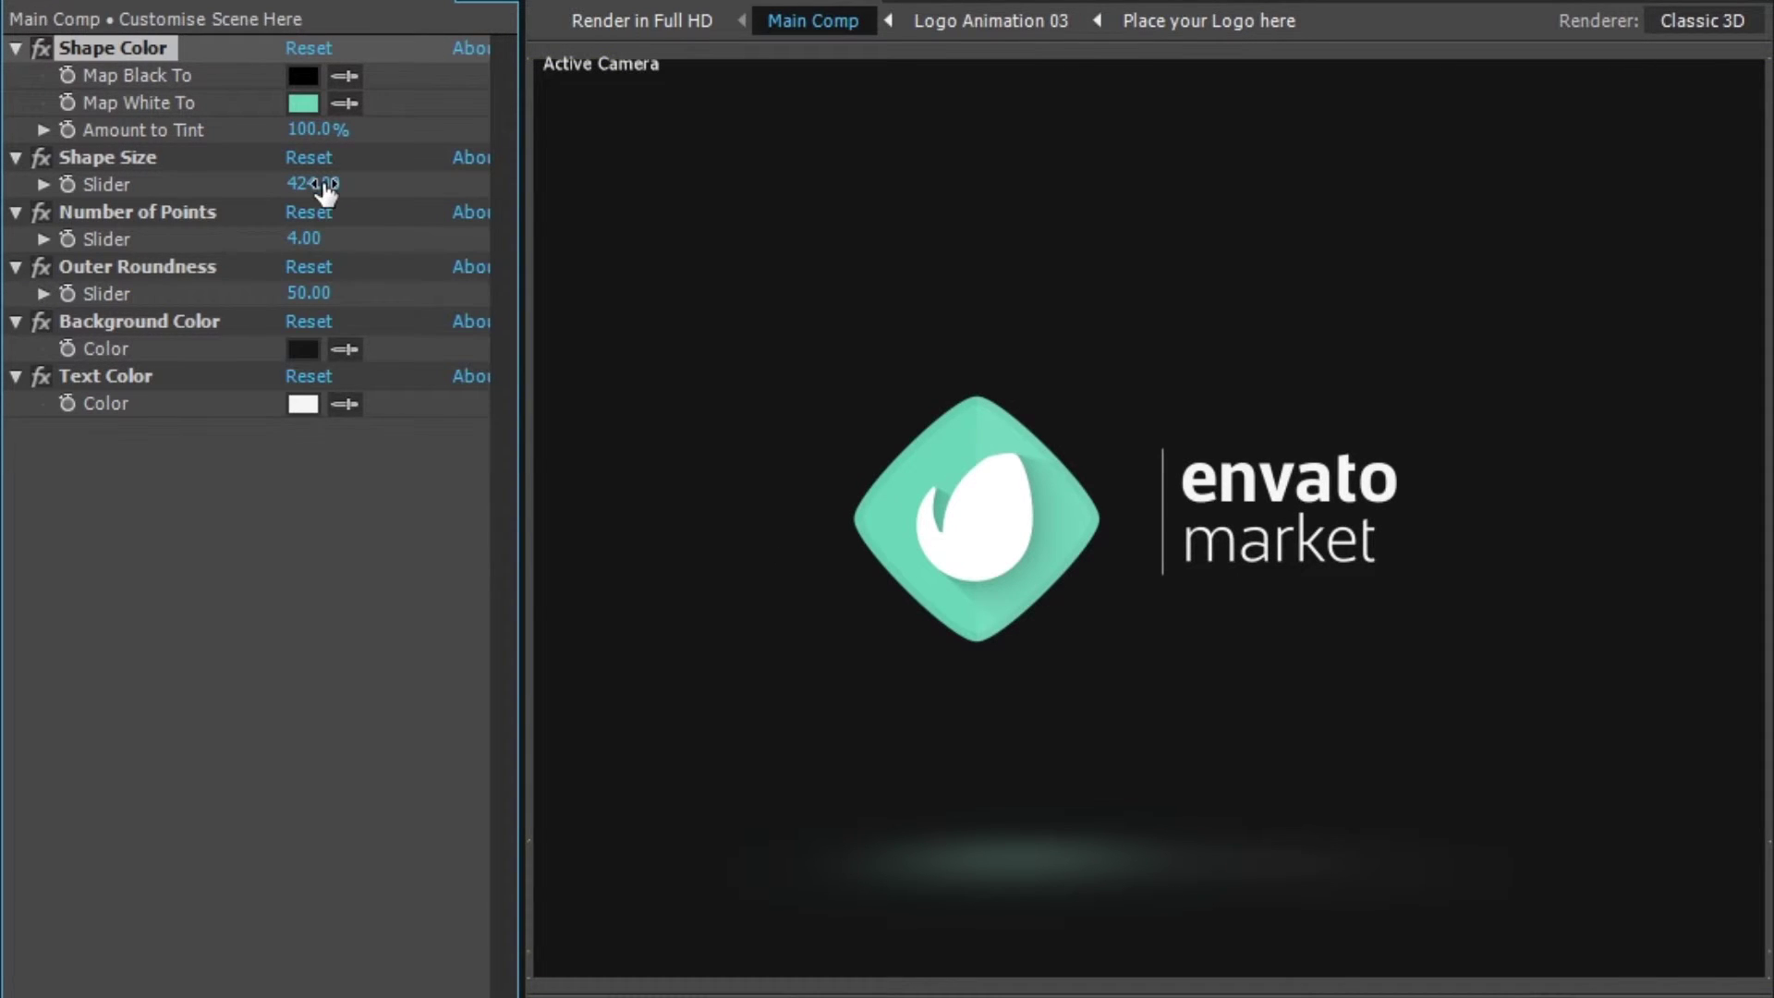
mouse_move(317, 185)
mouse_down()
mouse_move(605, 186)
mouse_move(564, 276)
mouse_move(476, 306)
mouse_up()
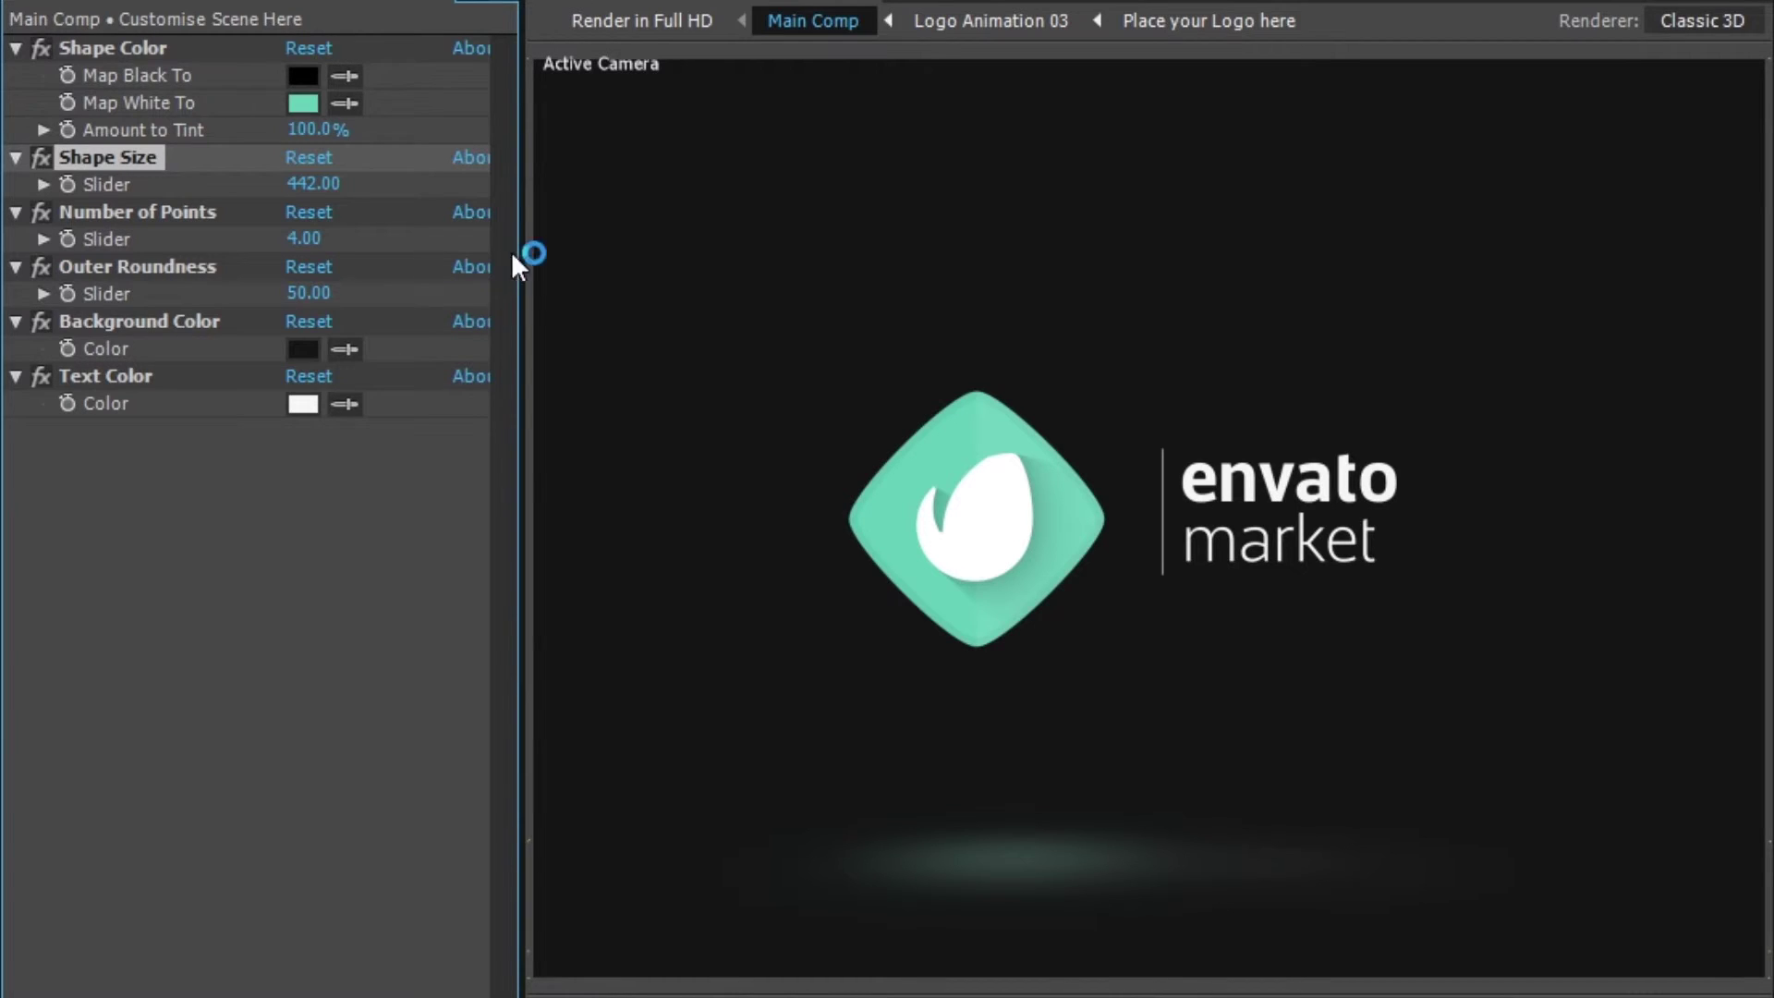
Set Number of Points to 6, making the shape a hexagon
click(235, 202)
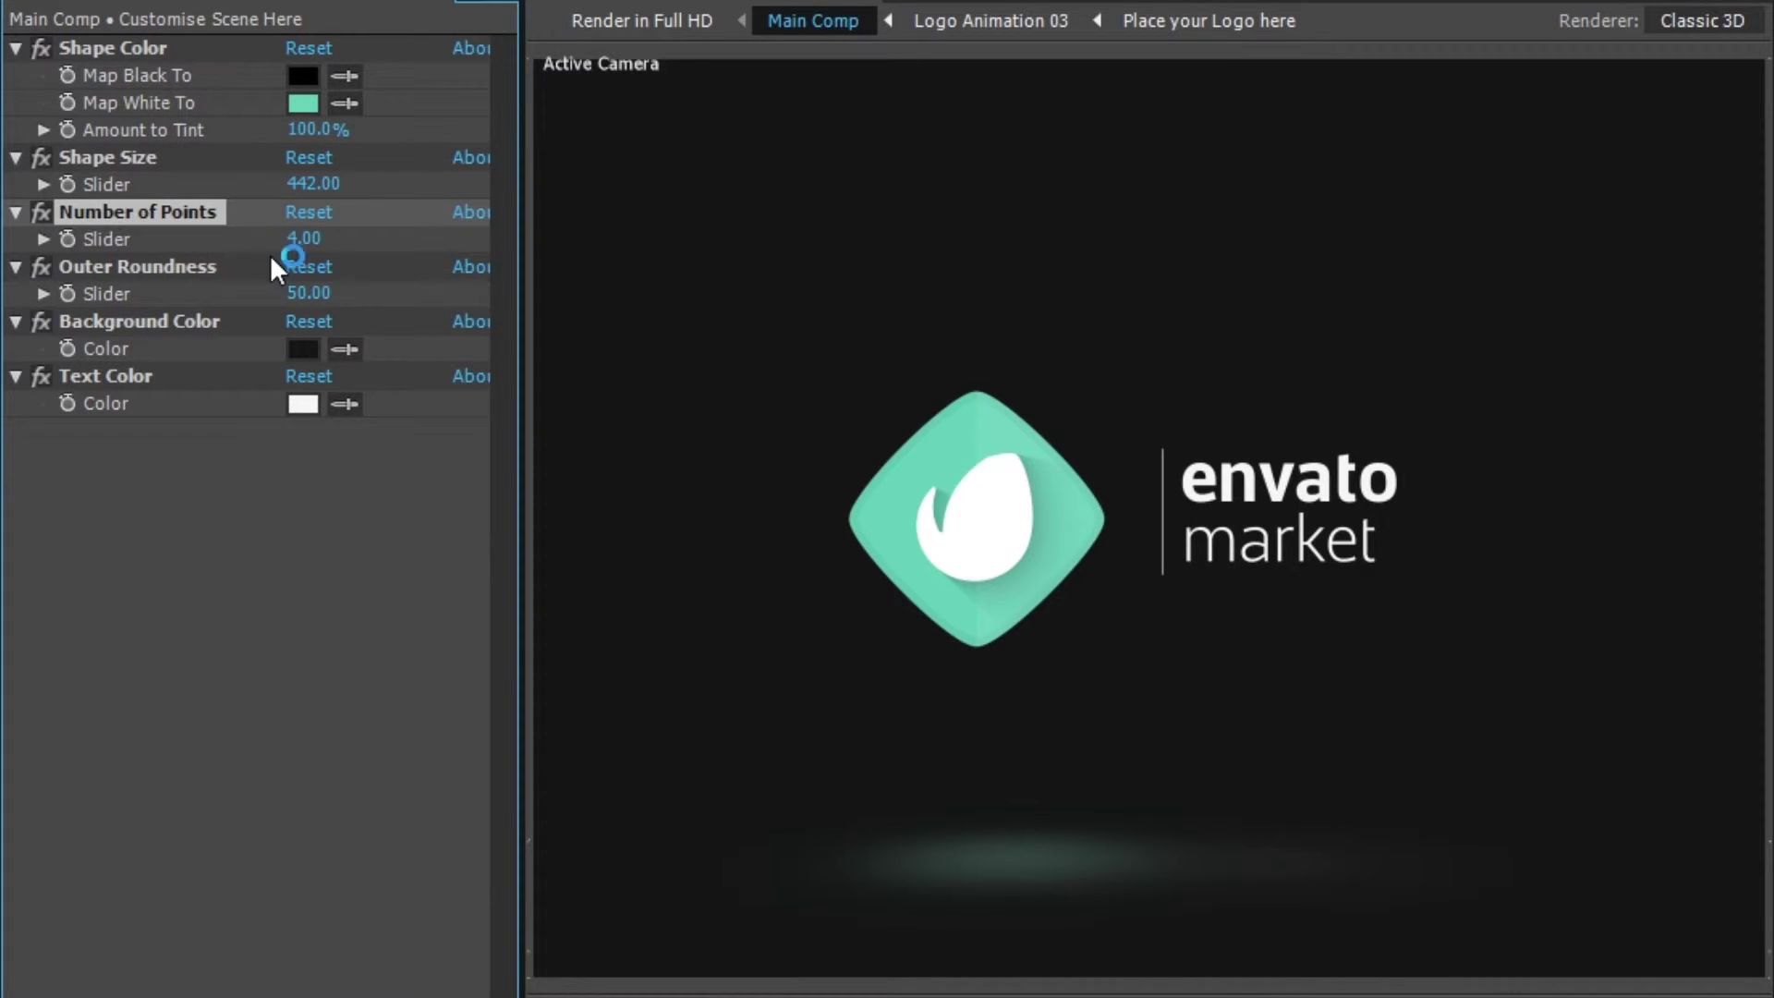
click(304, 240)
text(6)
key(Return)
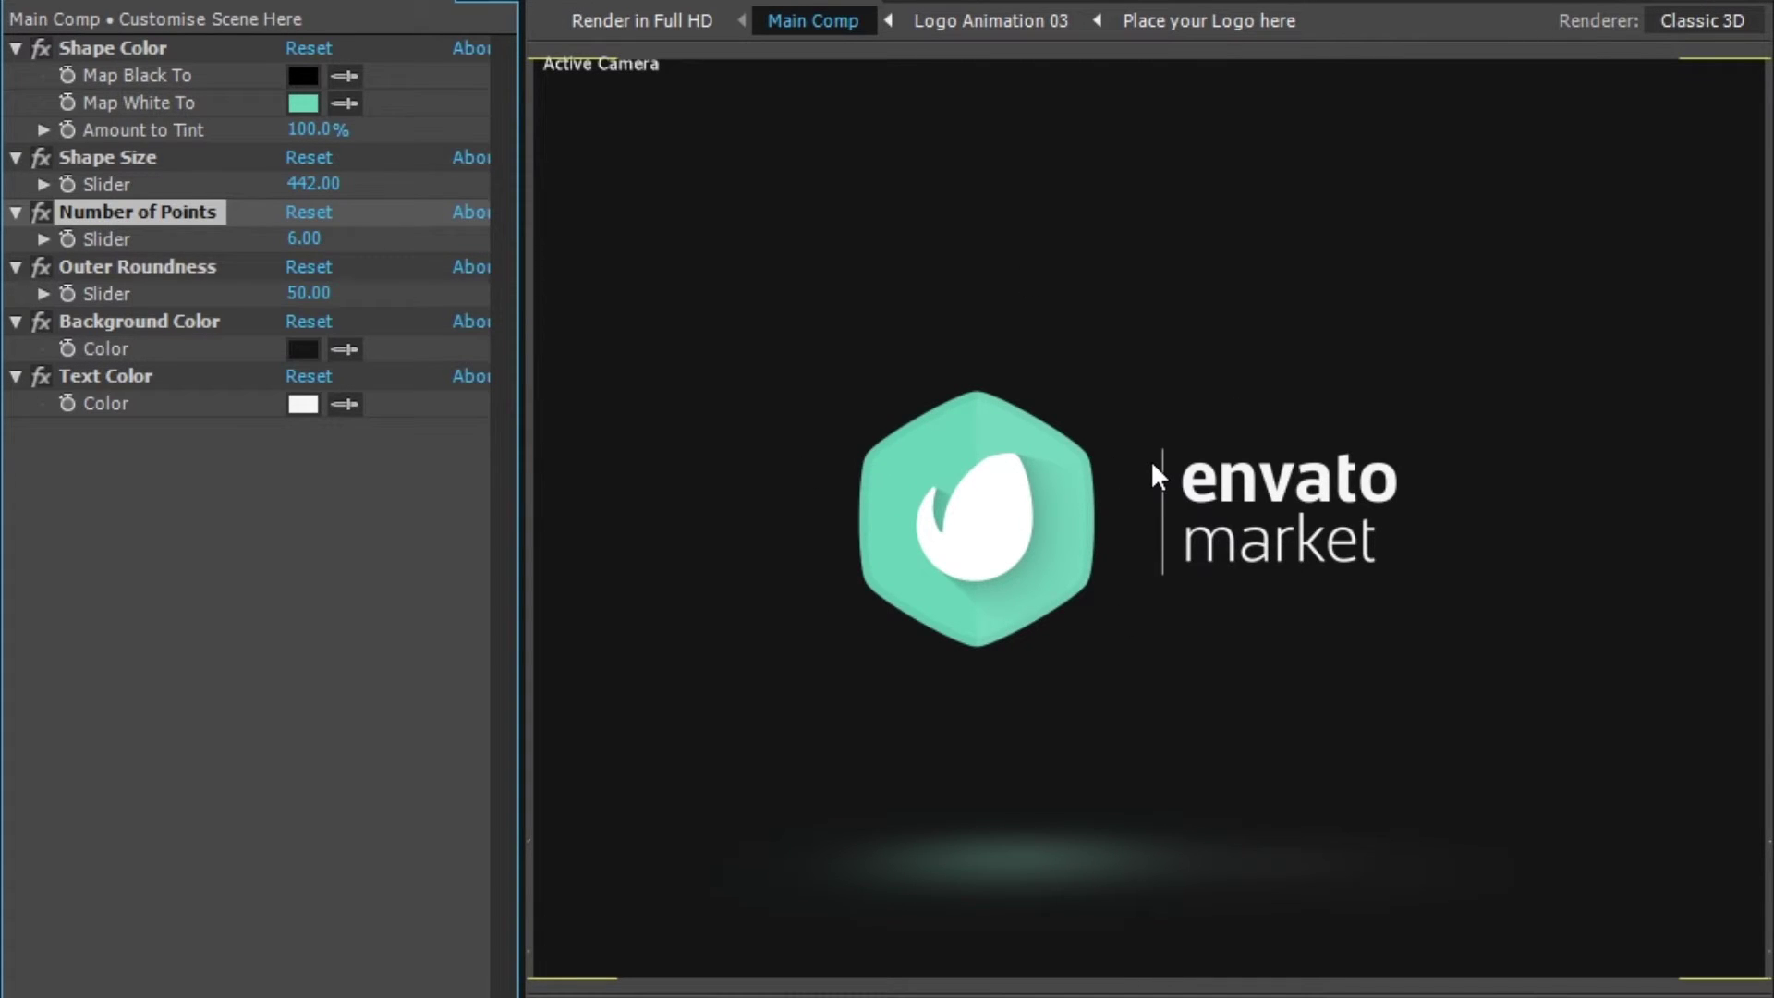
Set Outer Roundness to 0 after trying 170, leaving sharp corners
click(166, 271)
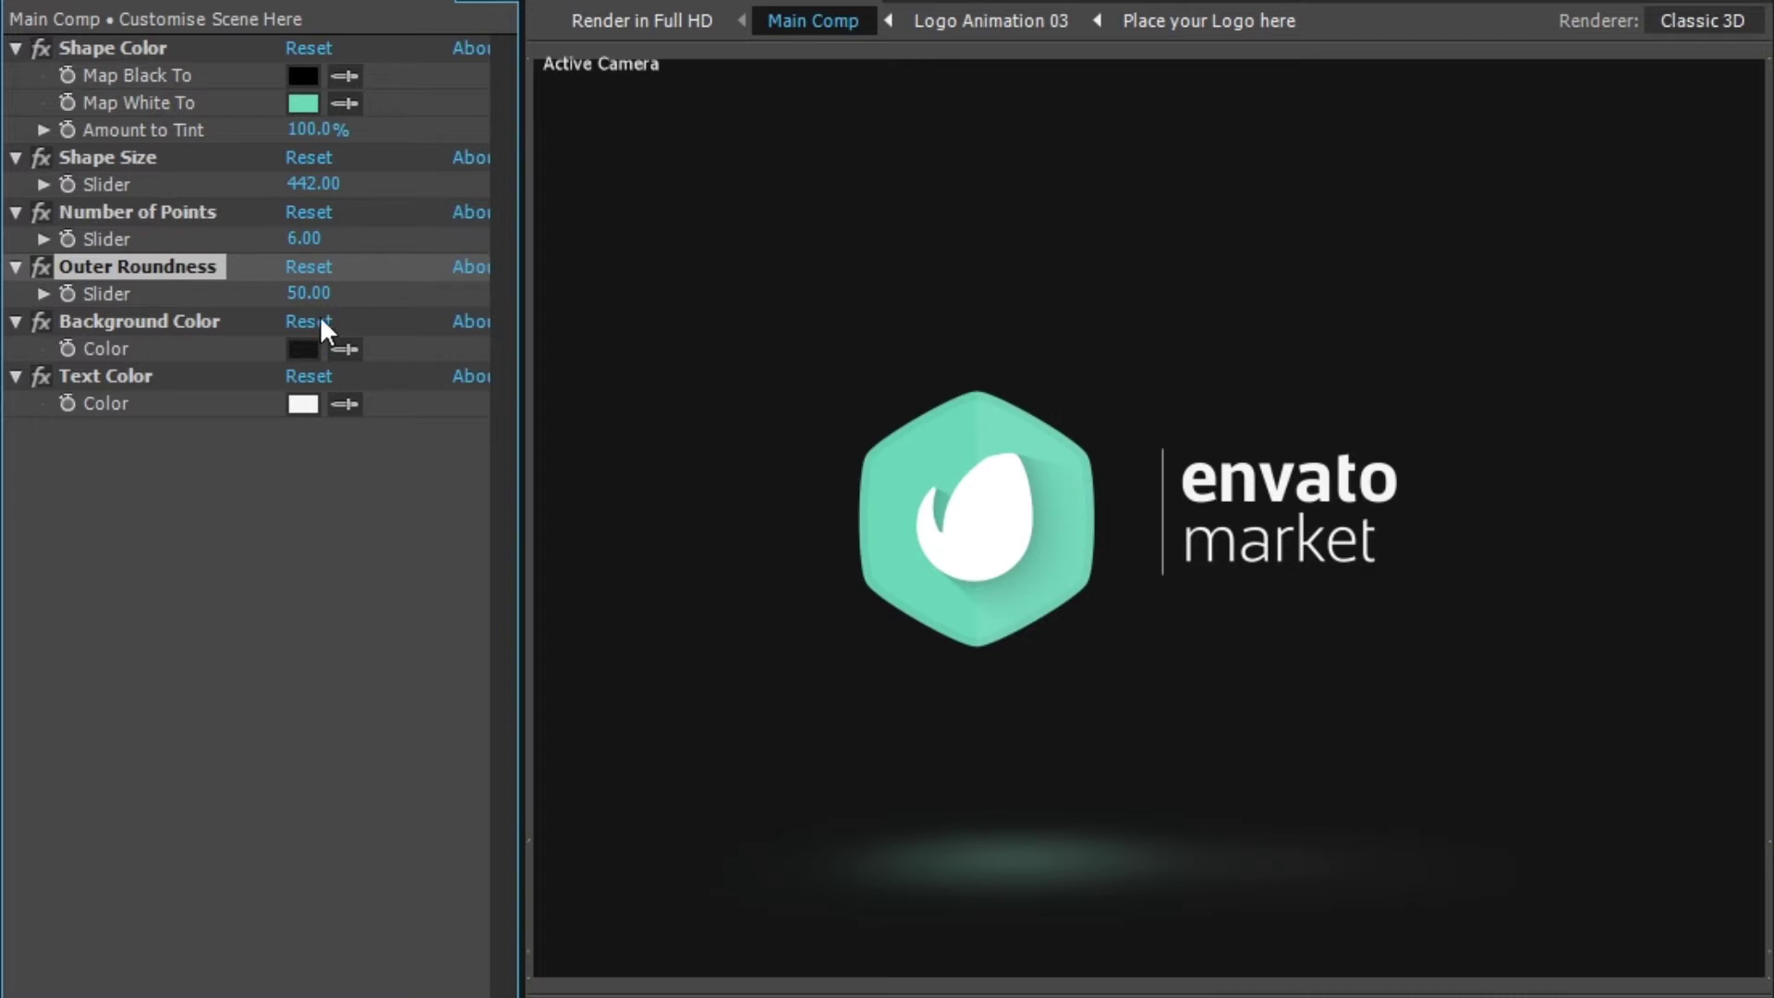
drag(308, 293, 499, 300)
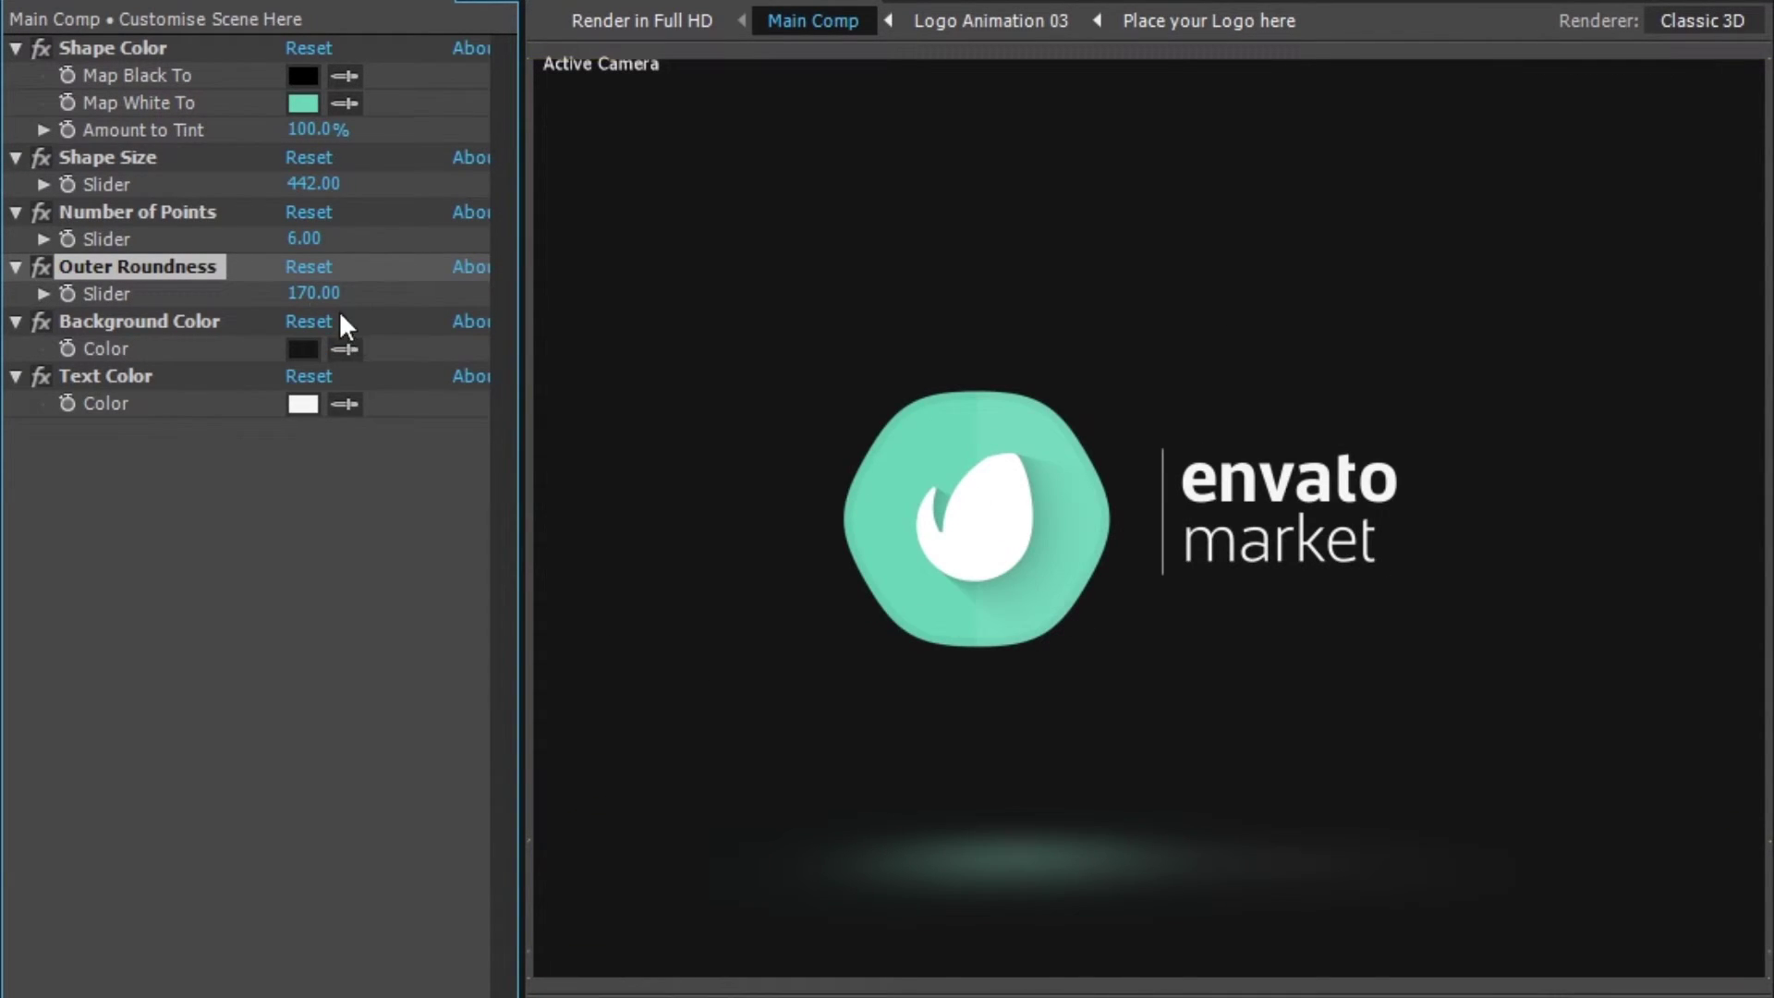
click(314, 293)
text(0)
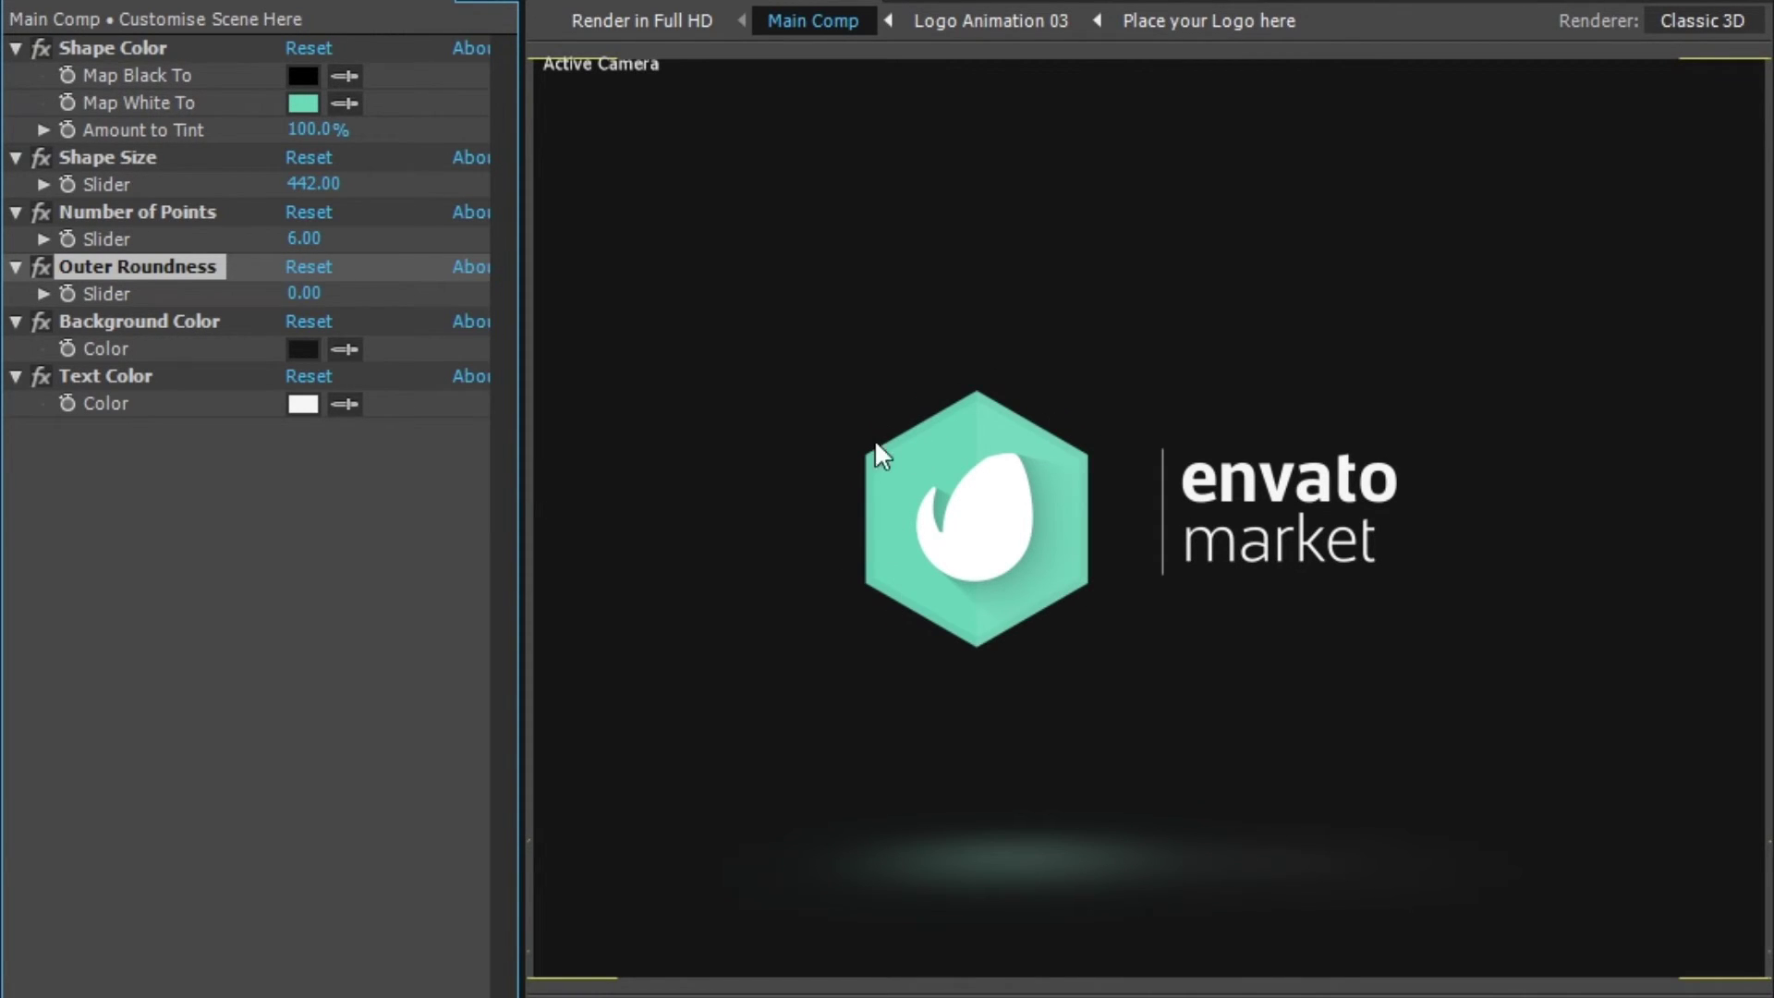
Set the background colour to a near-white light gray
click(303, 348)
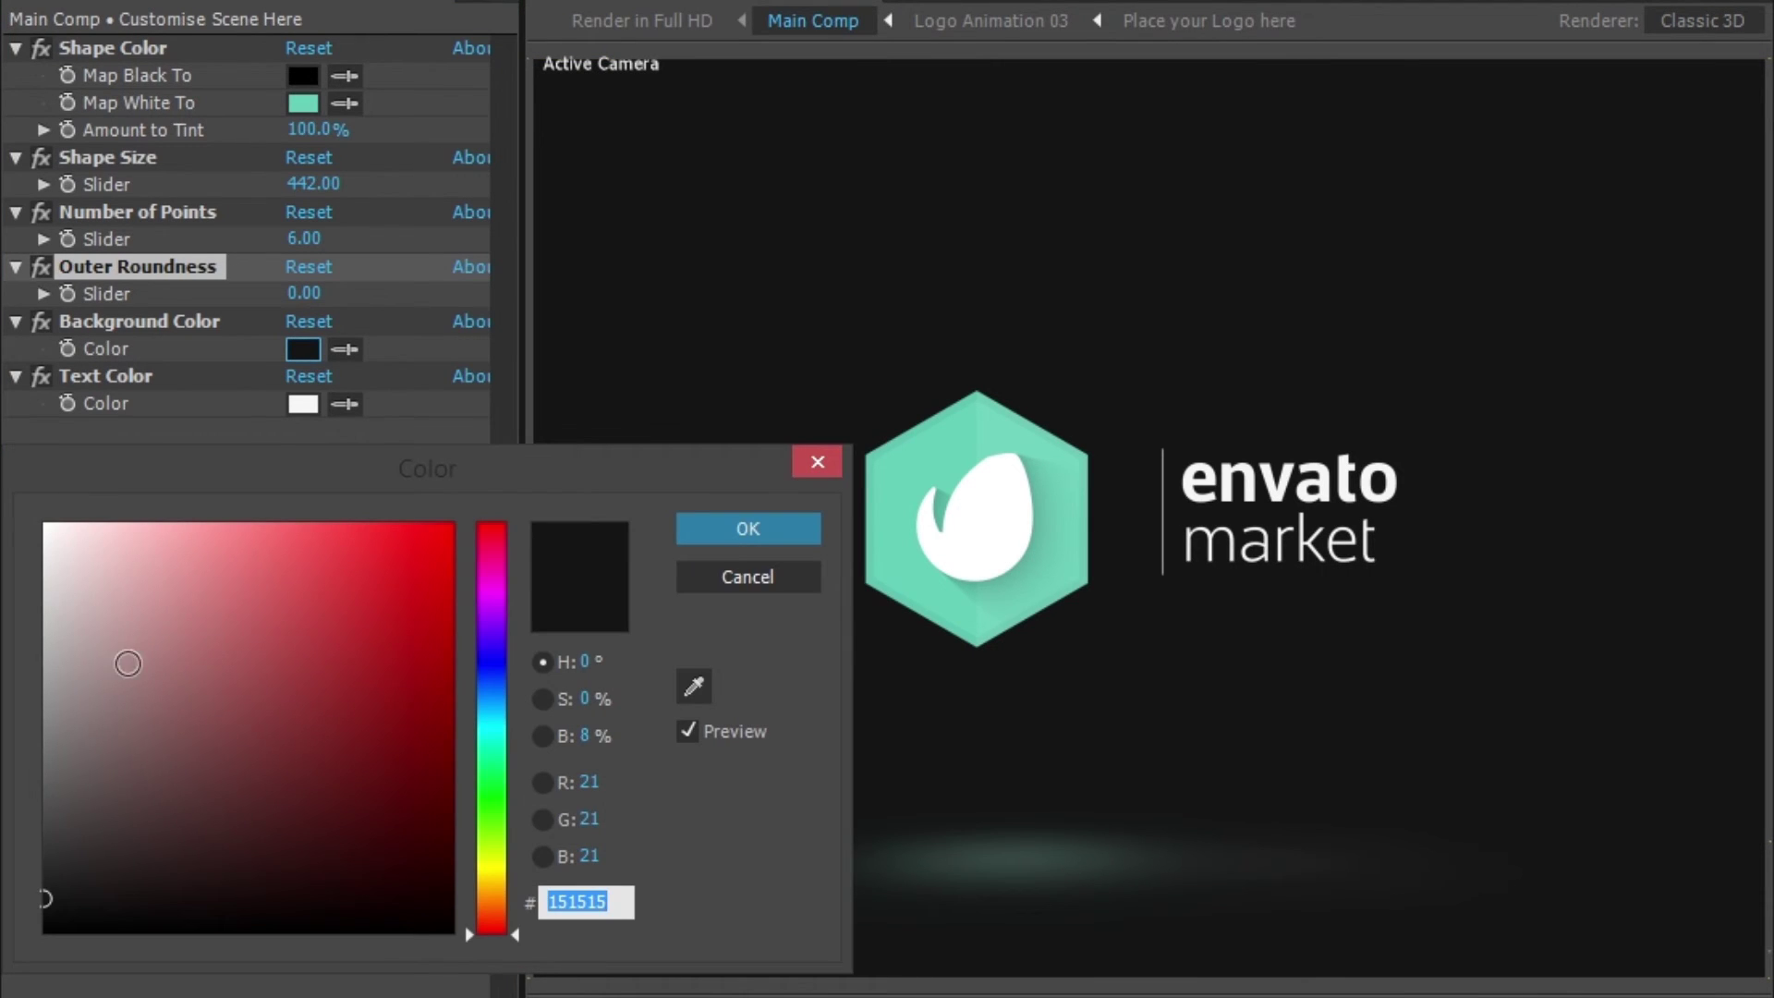
click(47, 553)
click(748, 528)
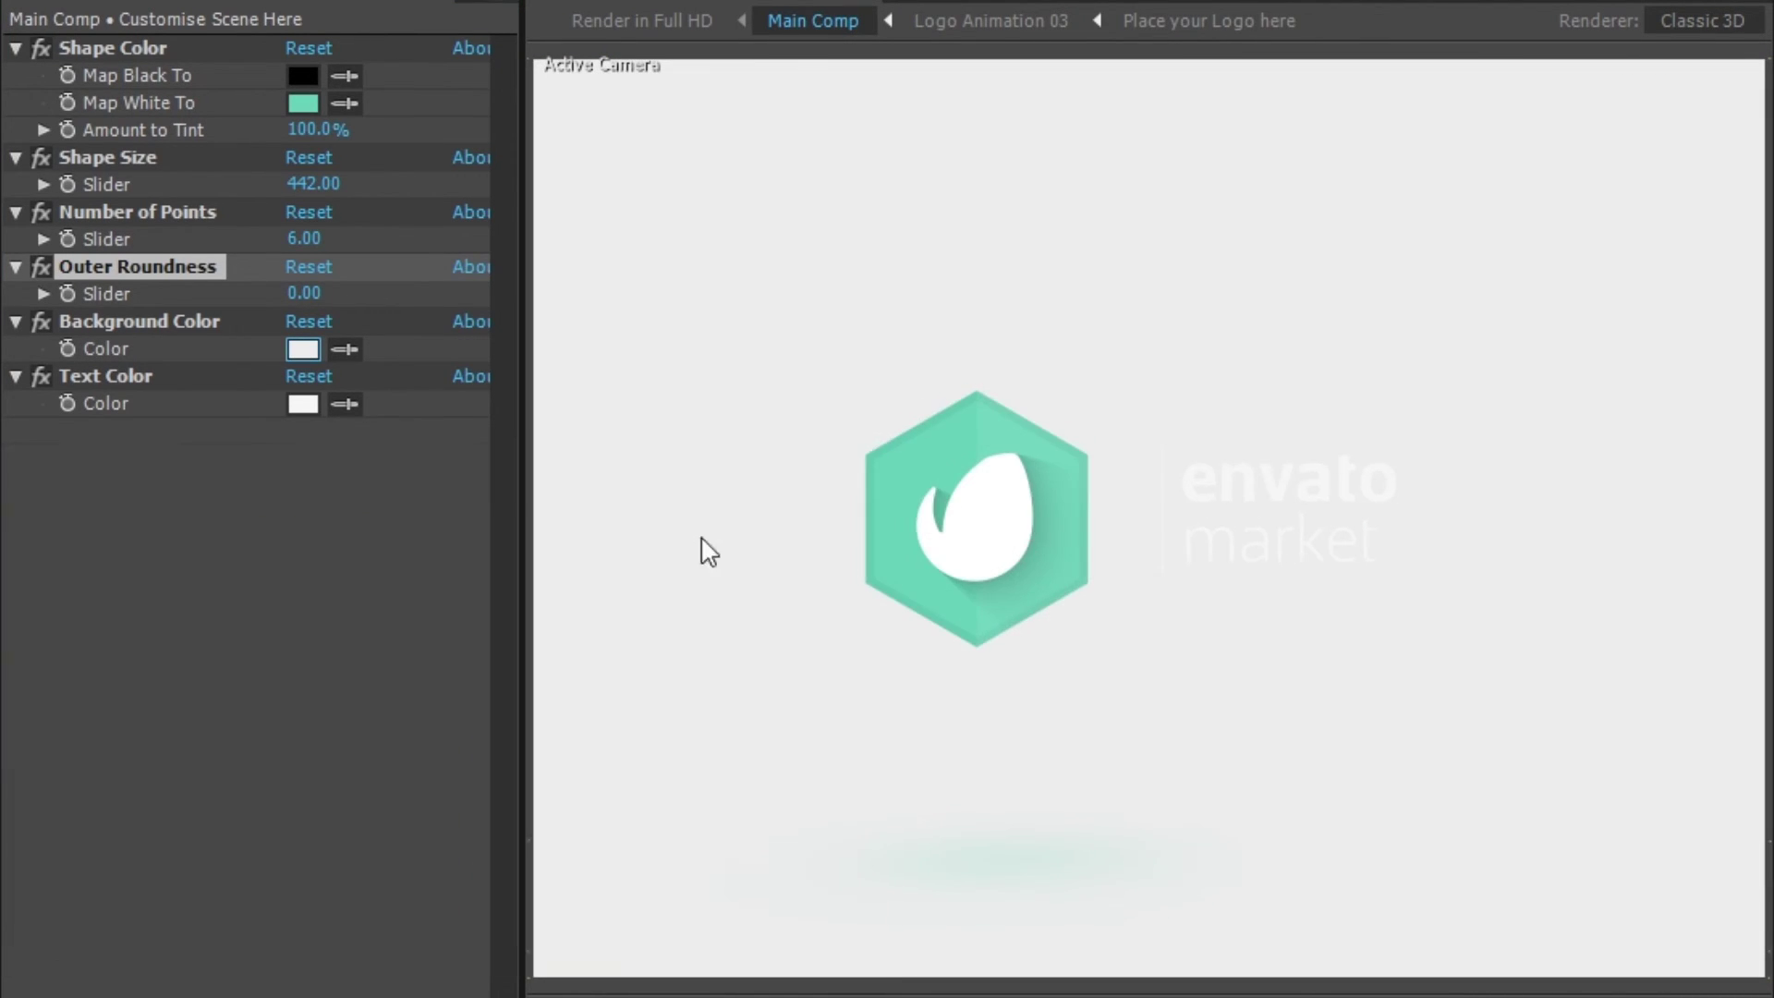
Set the envato market text colour to dark gray #1D1D1D
click(305, 404)
click(54, 849)
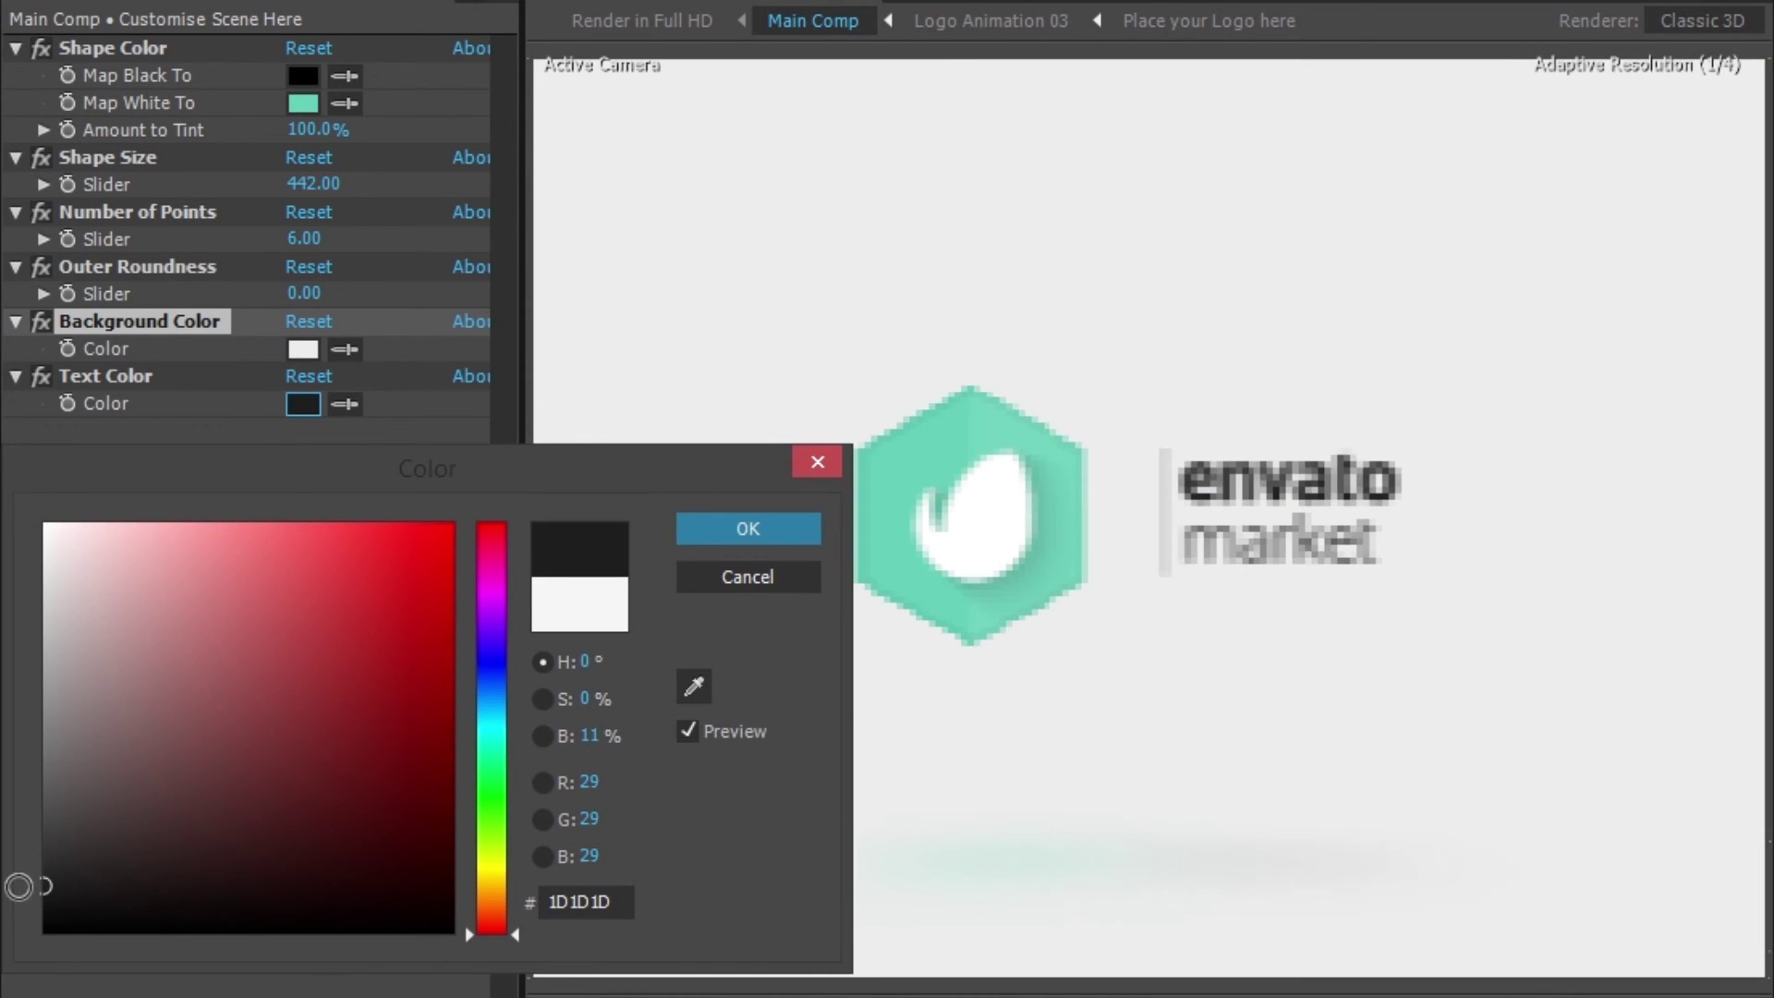
click(747, 529)
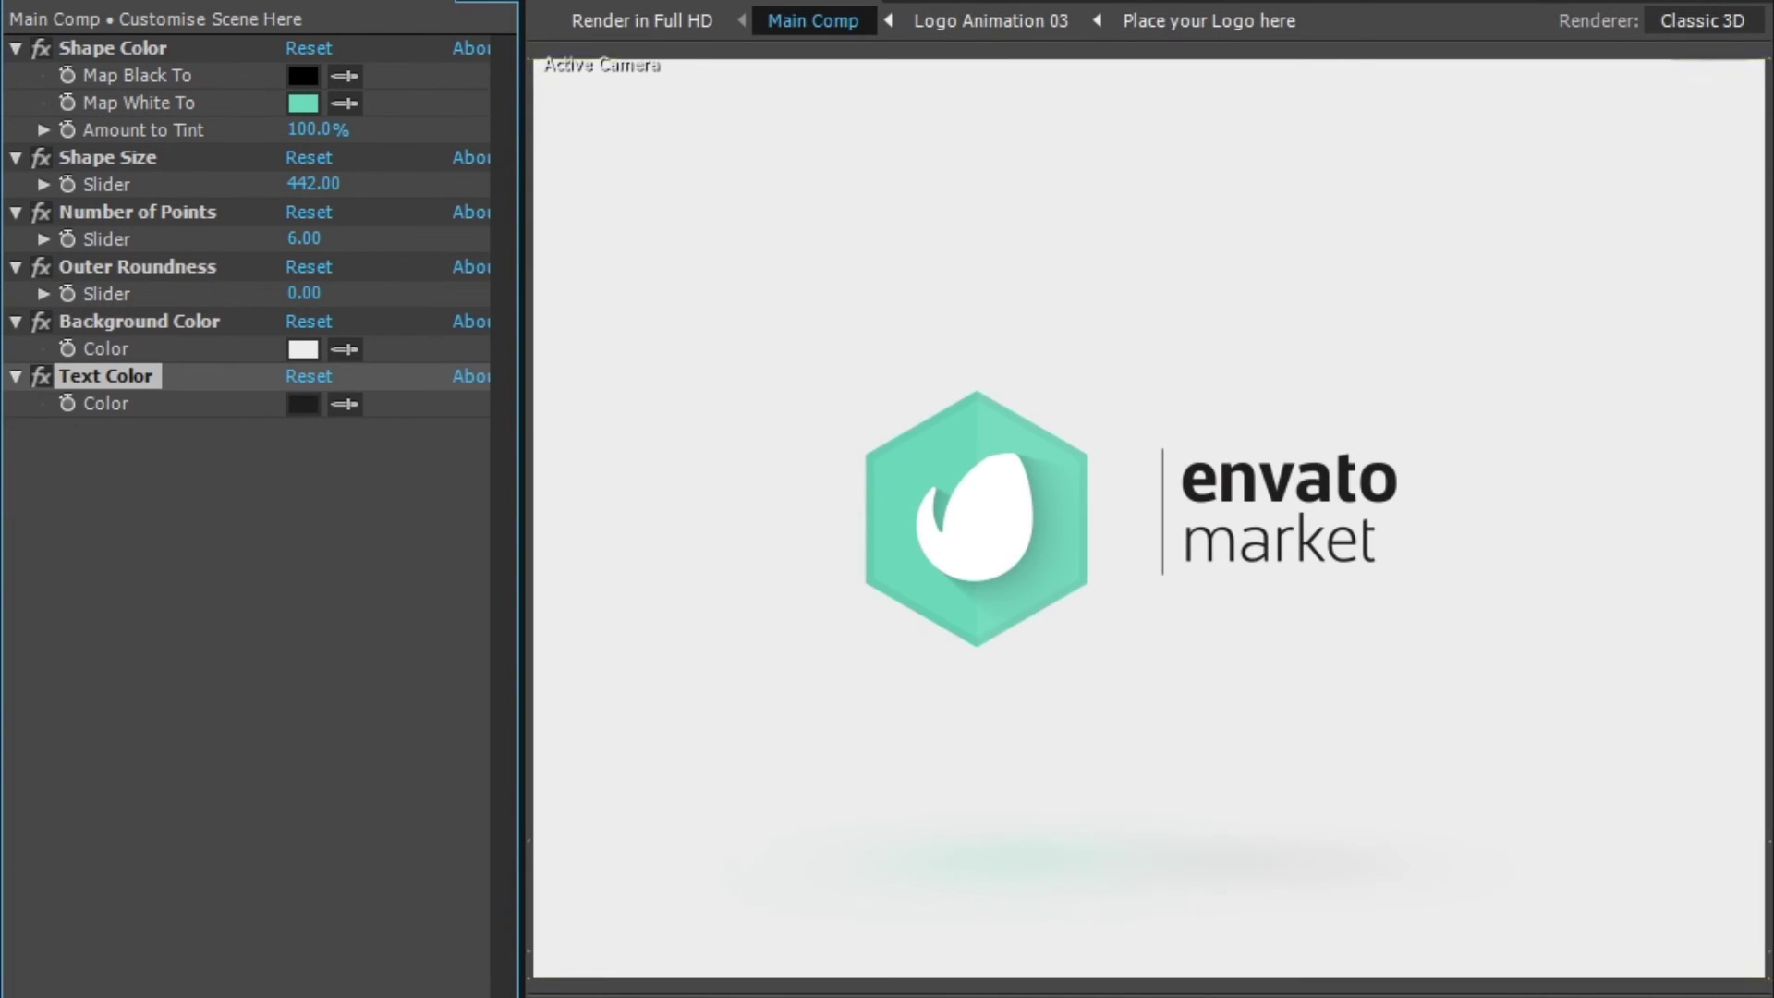